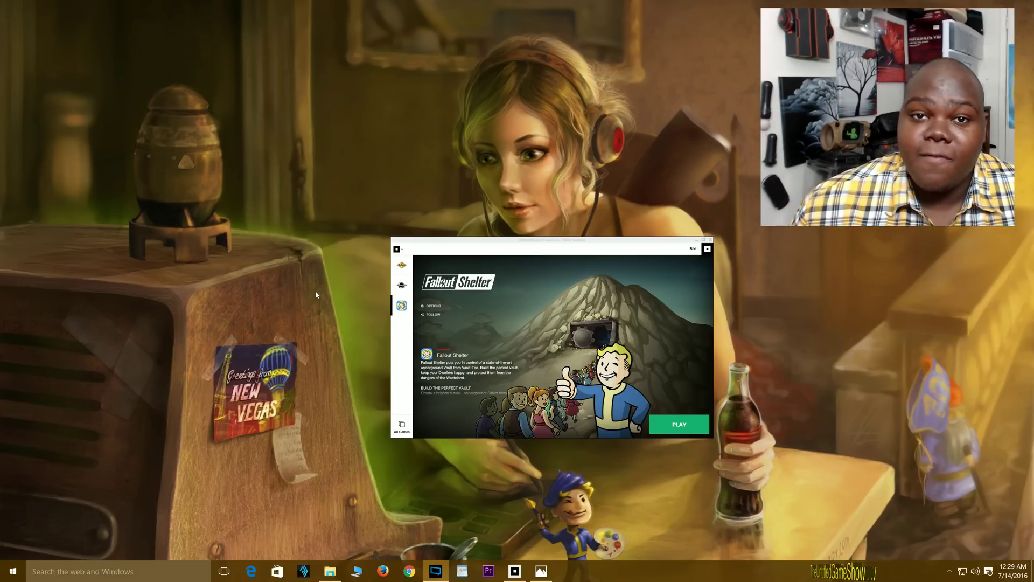
# - Nudge the launcher window up-left and bring the Vault 69 episode image back in Photos
pyautogui.moveTo(470, 249)
pyautogui.mouseDown()
pyautogui.moveTo(465, 221)
pyautogui.moveTo(461, 235)
pyautogui.mouseUp()
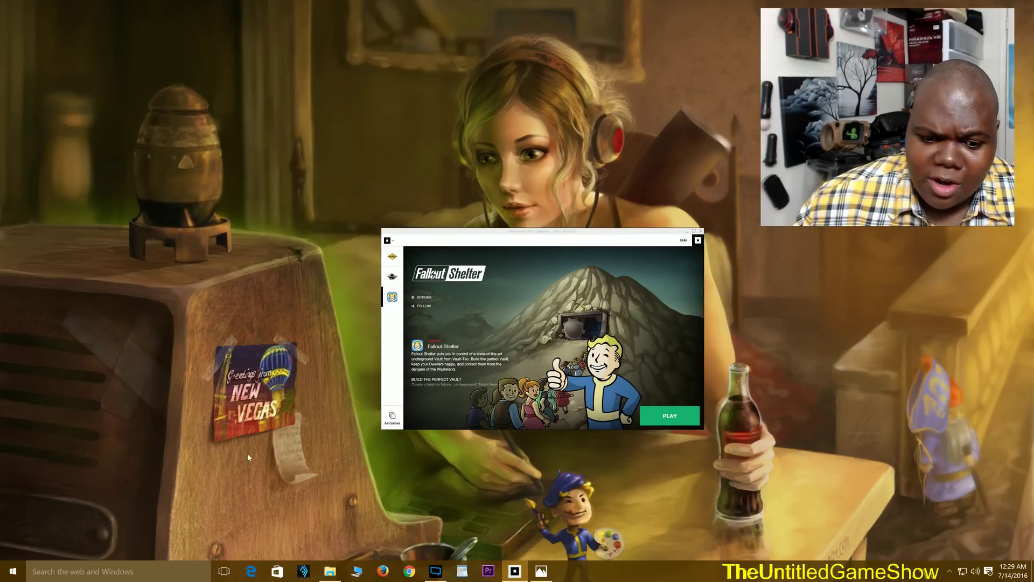
pyautogui.click(540, 570)
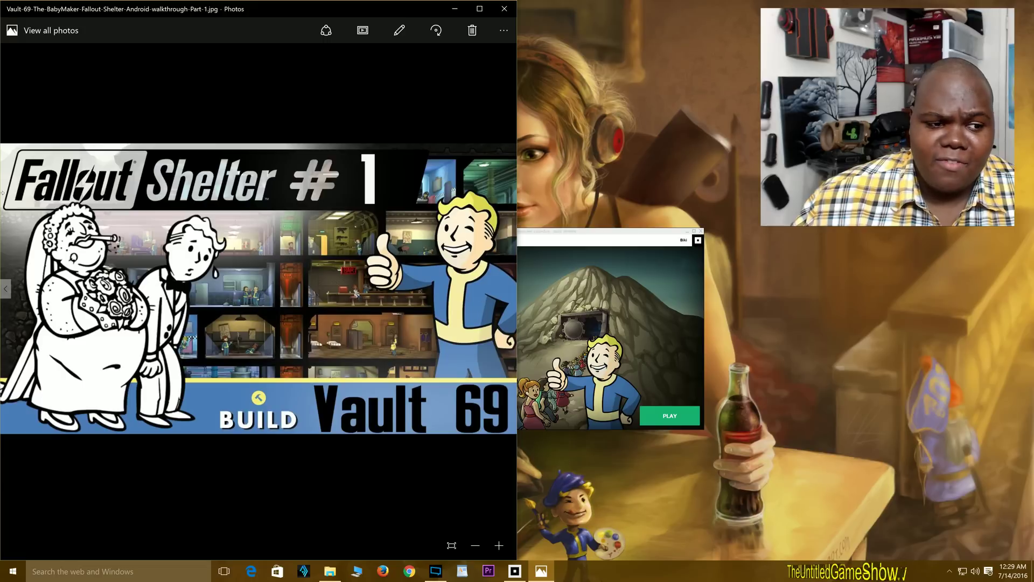
# - Page through the Vault 69 episode images up to part 13, then close Photos
pyautogui.click(5, 289)
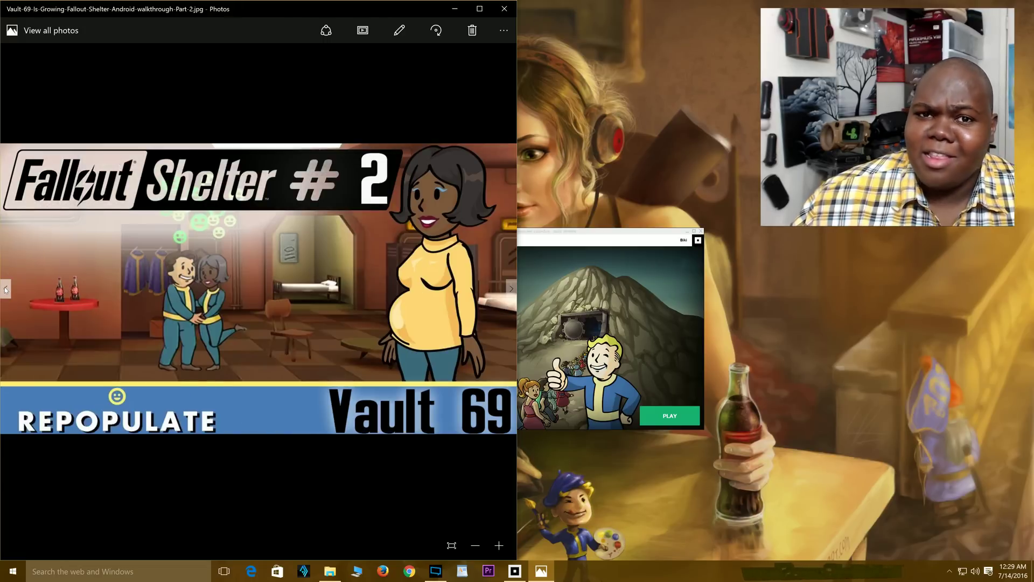
pyautogui.click(5, 290)
pyautogui.click(5, 289)
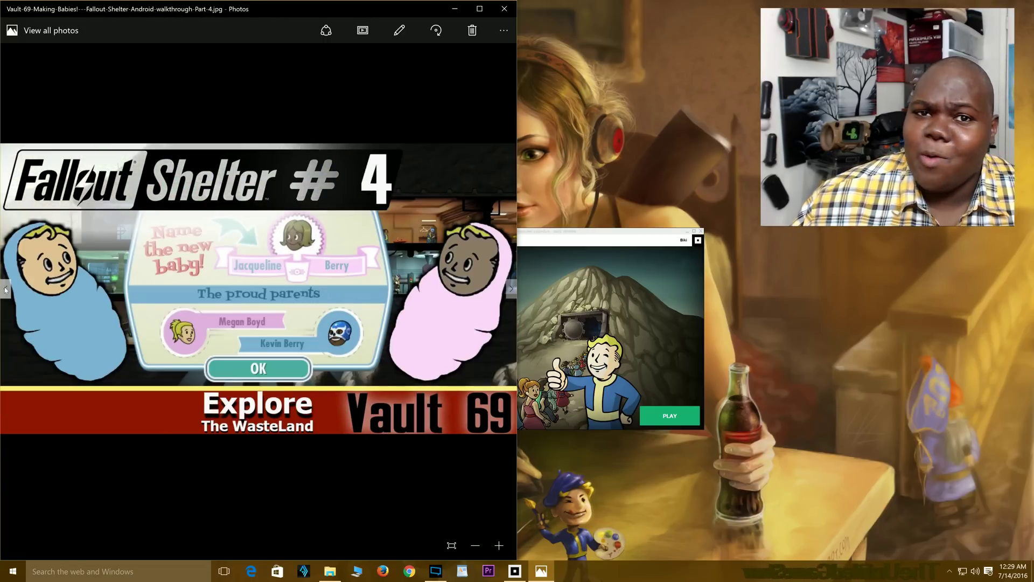
pyautogui.click(5, 289)
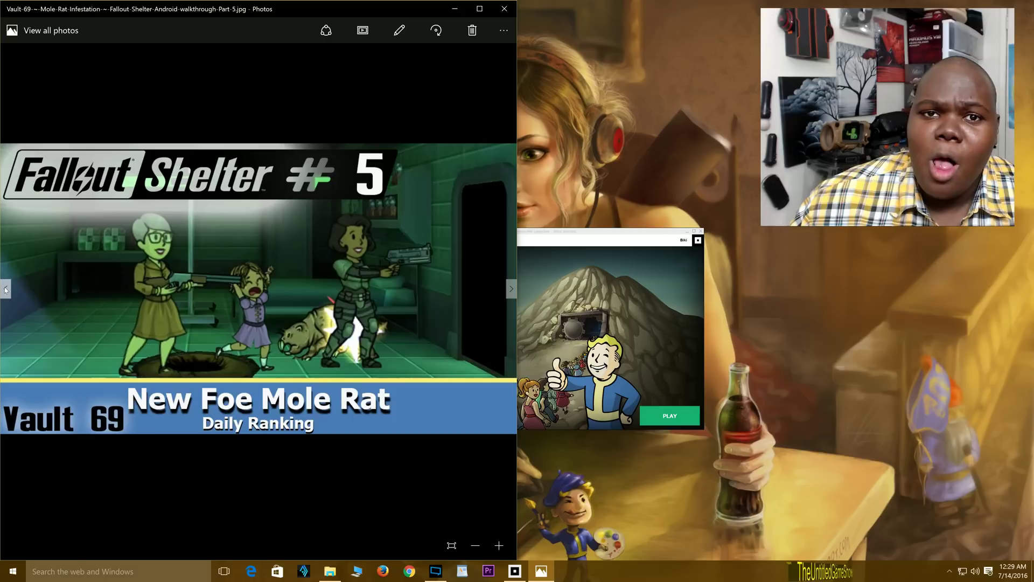
pyautogui.click(6, 289)
pyautogui.click(5, 289)
pyautogui.click(5, 289)
pyautogui.click(6, 289)
pyautogui.click(6, 289)
pyautogui.click(5, 289)
pyautogui.click(6, 289)
pyautogui.click(6, 289)
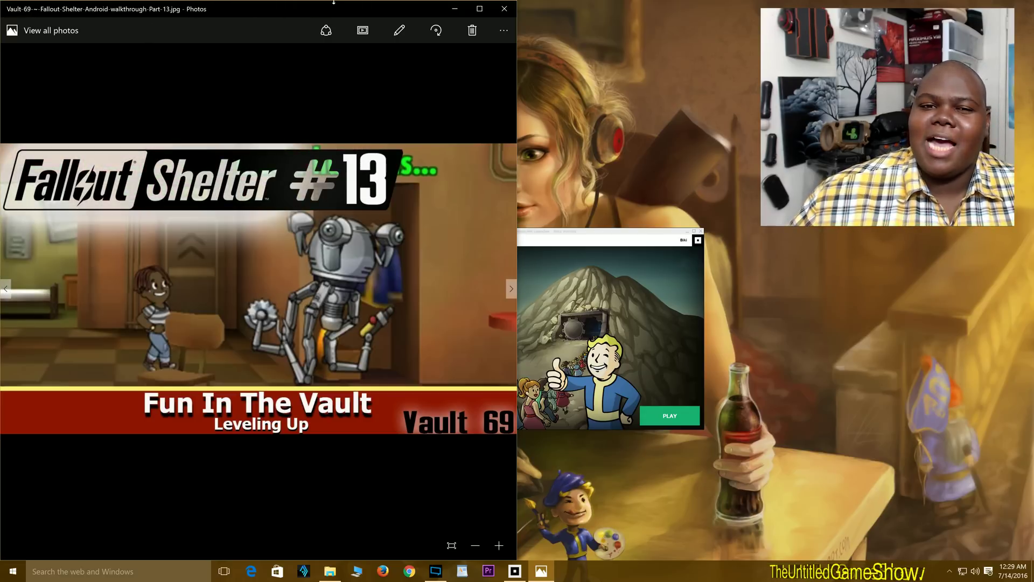
pyautogui.hotkey('alt', 'F4')
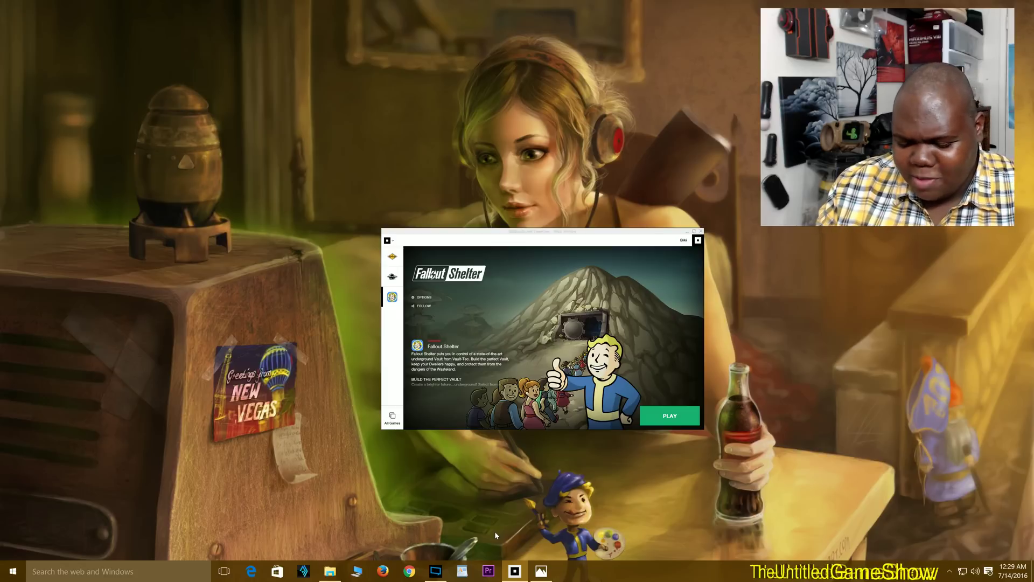
# - Switch to the phone's storage window and go to Internal storage\Android\data
pyautogui.hotkey('alt', 'Tab')
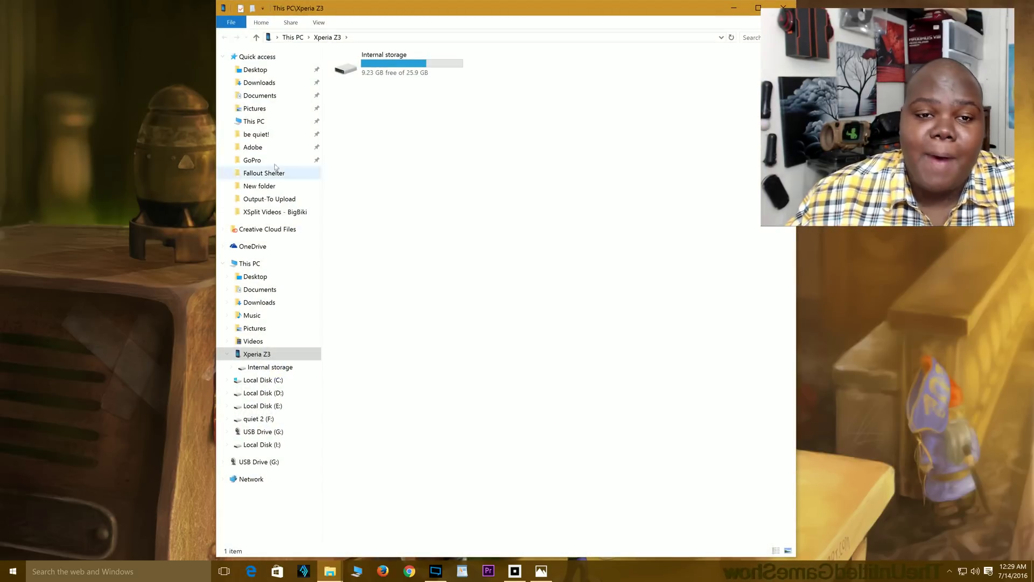
pyautogui.doubleClick(391, 67)
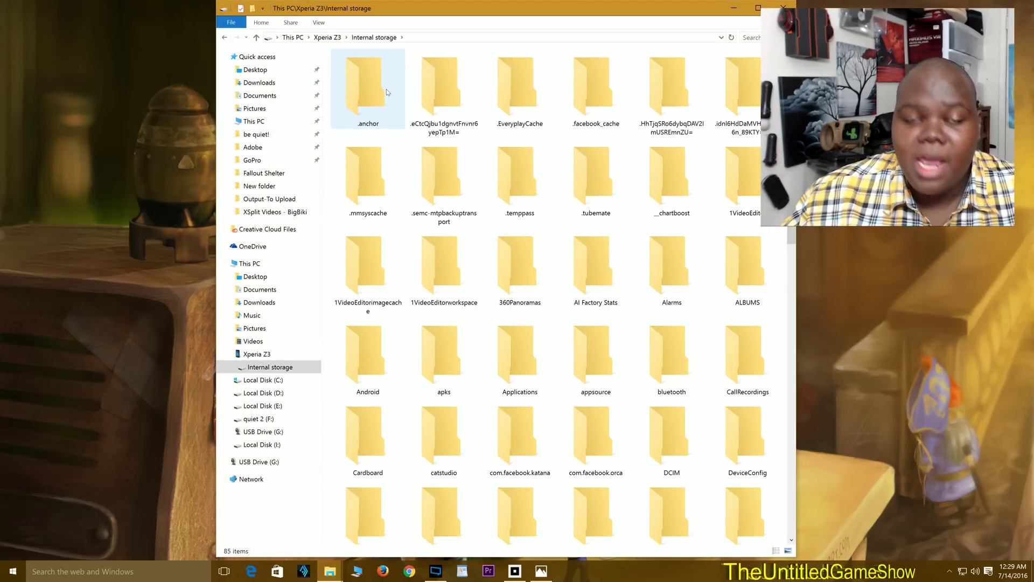
pyautogui.doubleClick(363, 369)
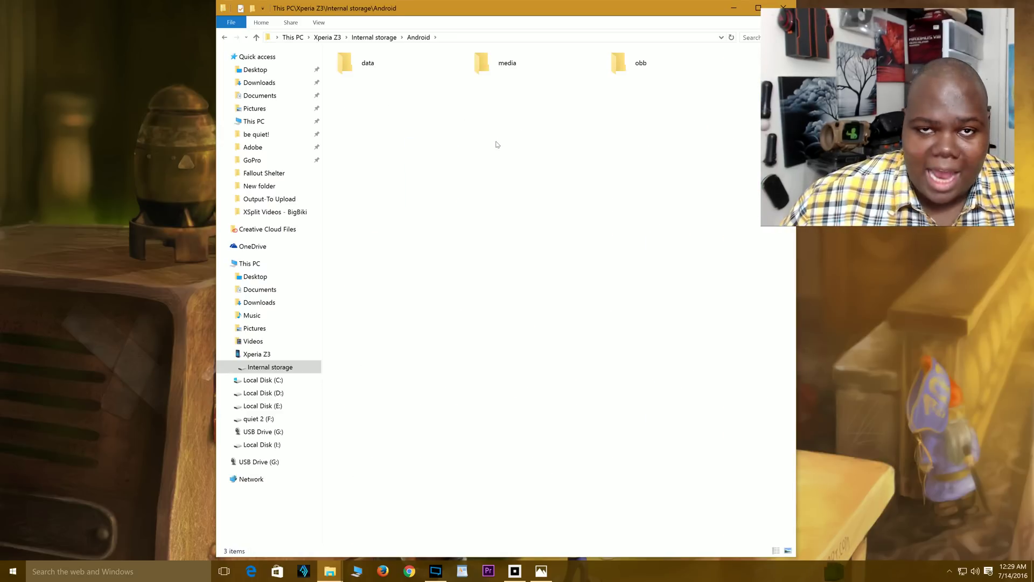
pyautogui.doubleClick(392, 75)
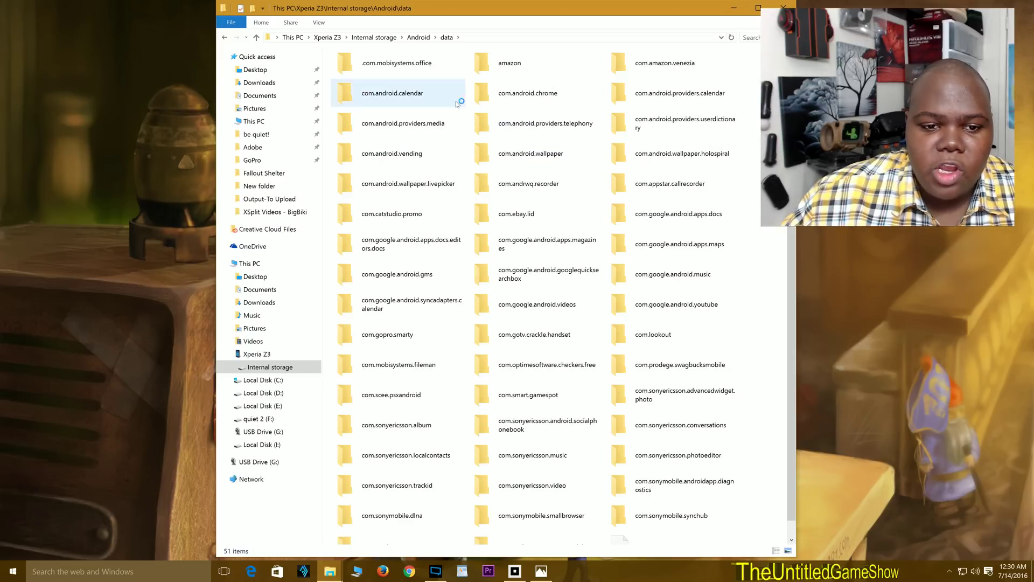
# - Open the com.bethsoft.falloutshelter folder from the data listing
pyautogui.rightClick(764, 180)
pyautogui.moveTo(807, 191)
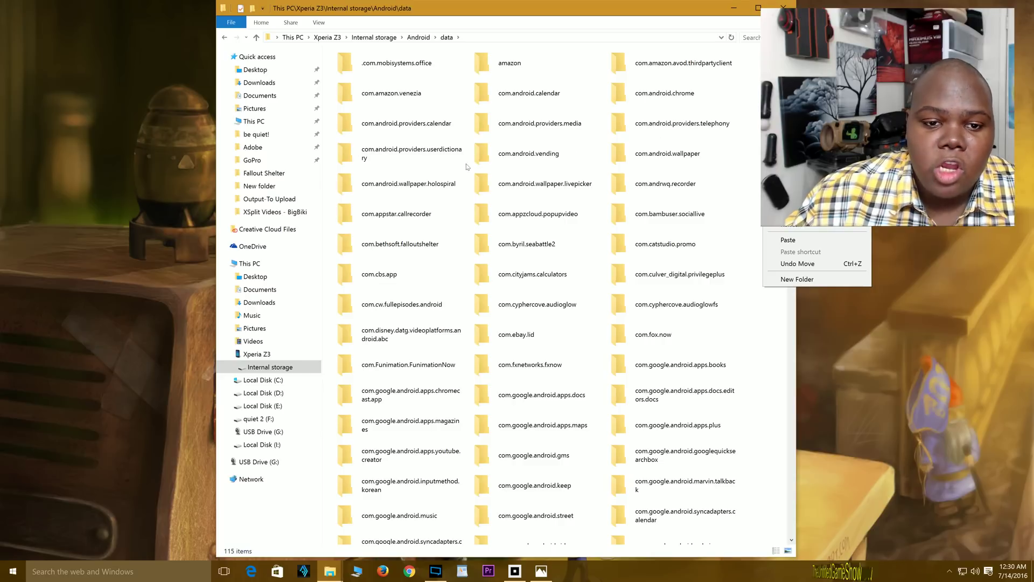
pyautogui.click(380, 246)
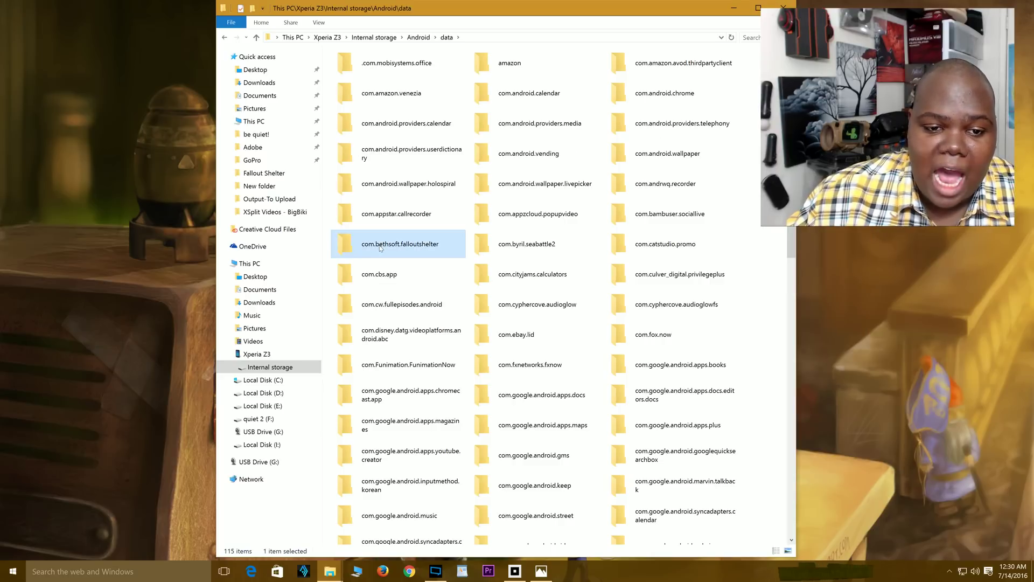
pyautogui.doubleClick(431, 245)
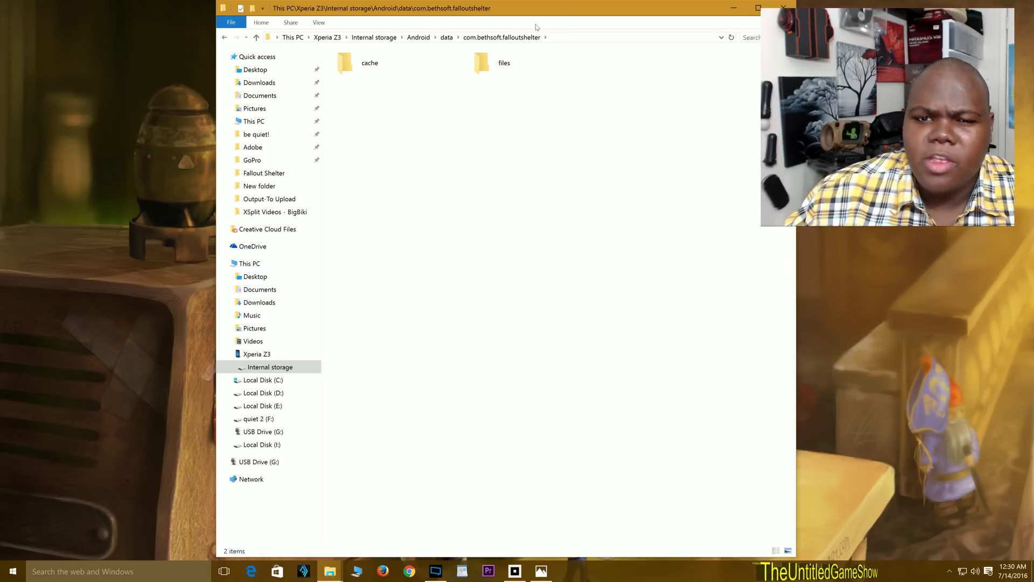
# - Open the files folder, compare Vault1 with its Vault1.sav backup, and shift Explorer right
pyautogui.doubleClick(489, 63)
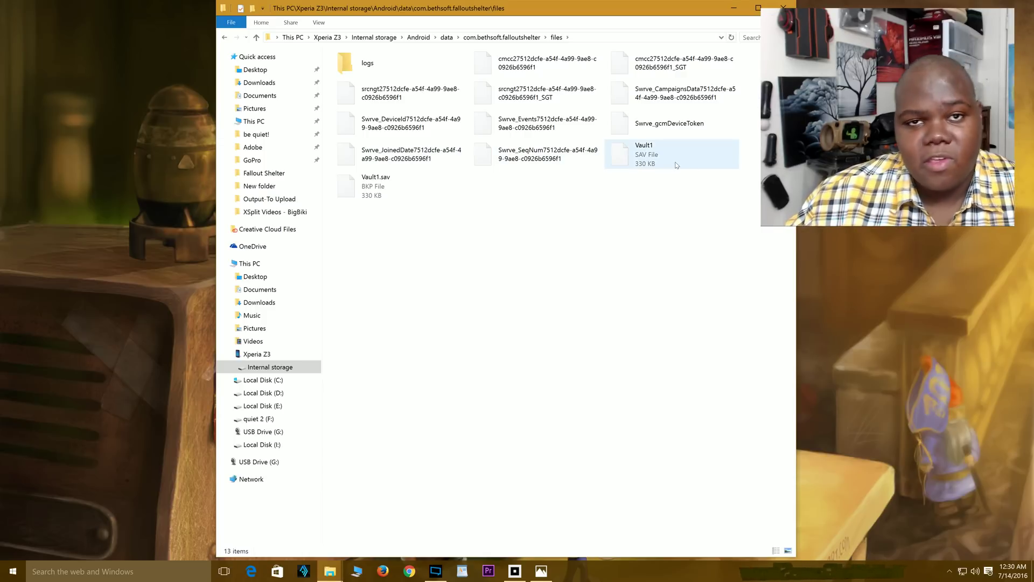
pyautogui.click(646, 156)
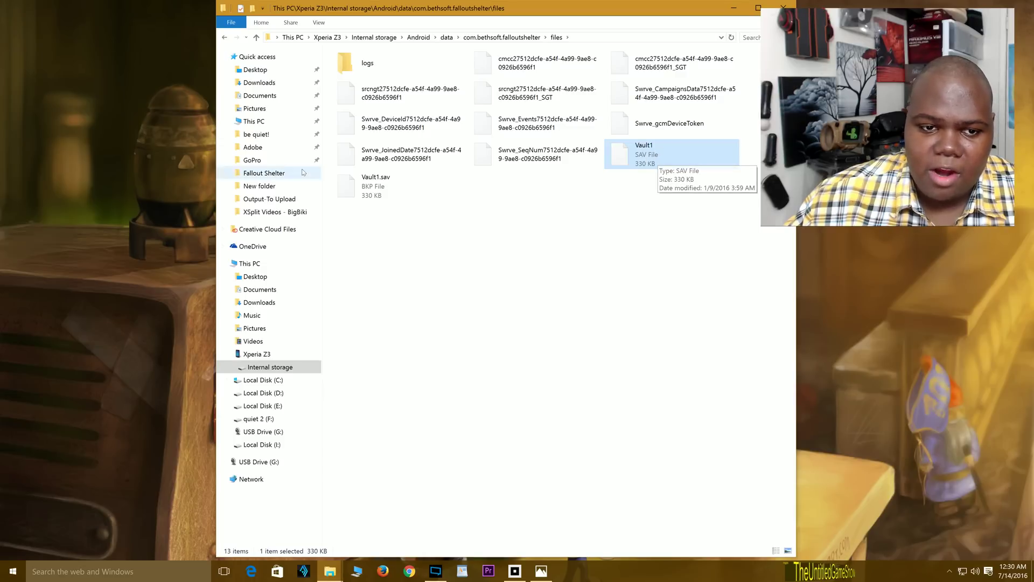
pyautogui.click(379, 191)
pyautogui.click(627, 158)
pyautogui.click(395, 185)
pyautogui.click(661, 156)
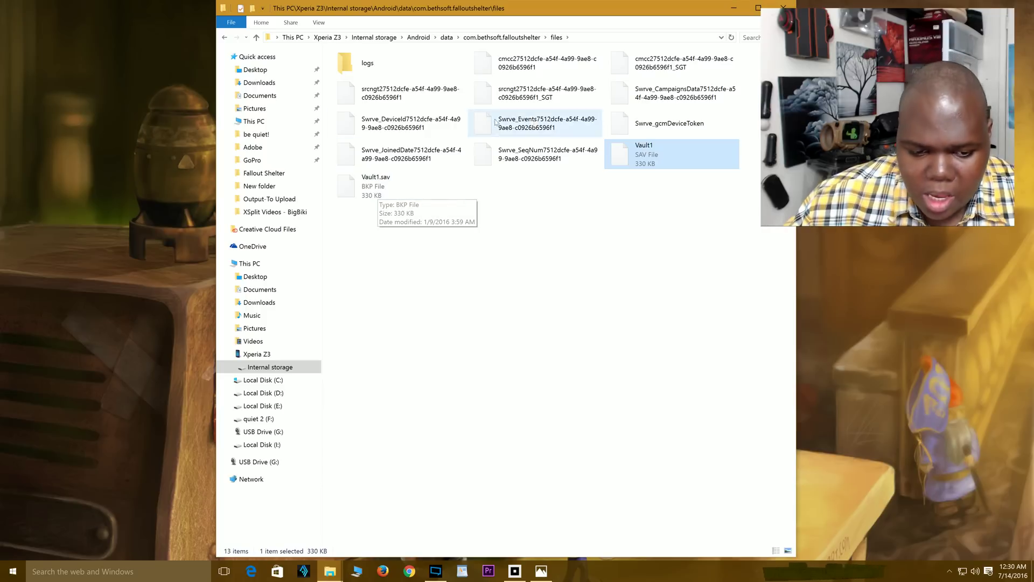
pyautogui.moveTo(461, 11); pyautogui.dragTo(793, 17)
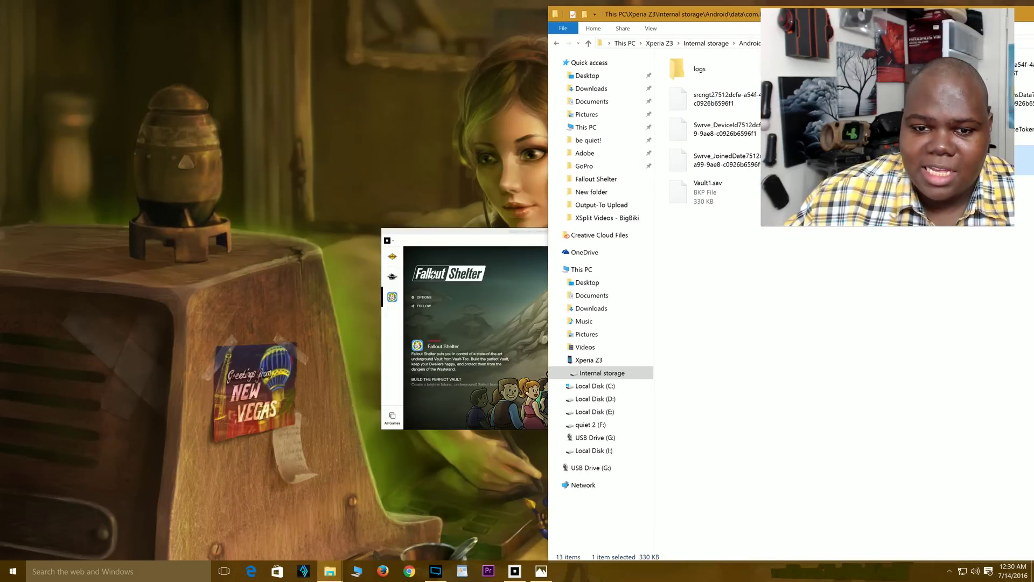
# - Bring the game window forward, maximize and restore it, and move it up-left
pyautogui.click(522, 233)
pyautogui.doubleClick(521, 233)
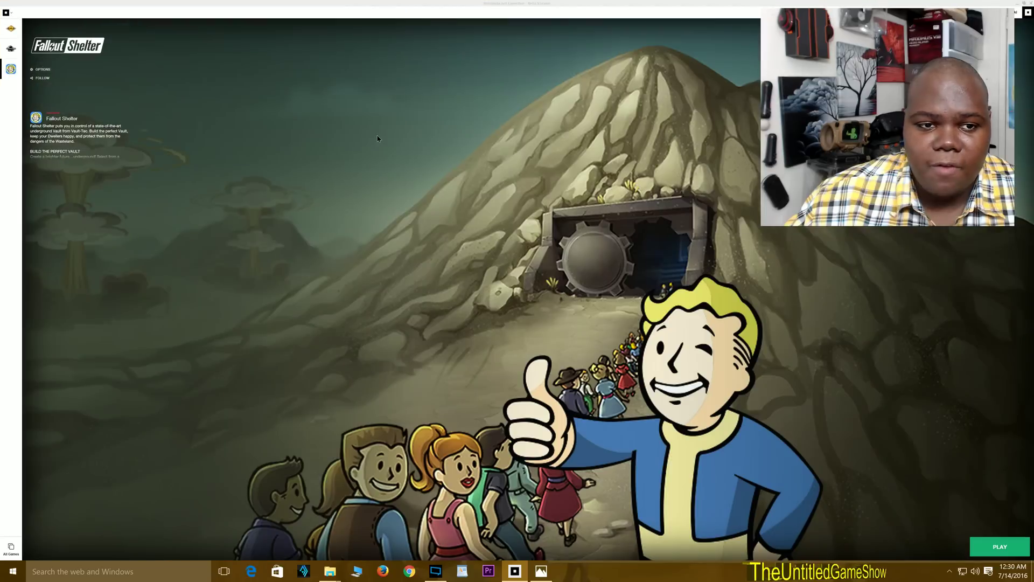
pyautogui.doubleClick(549, 6)
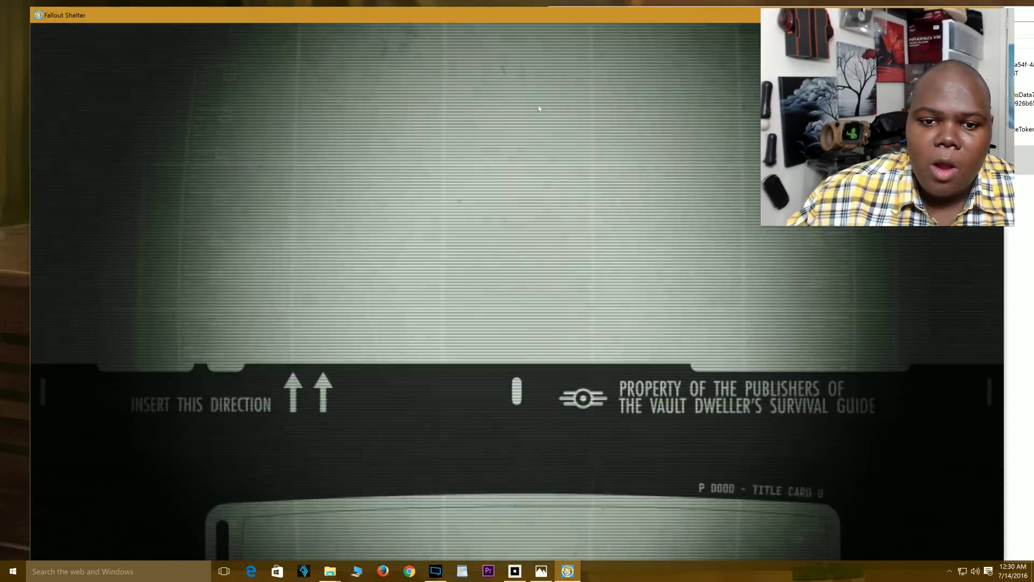
pyautogui.moveTo(539, 22); pyautogui.dragTo(528, 1)
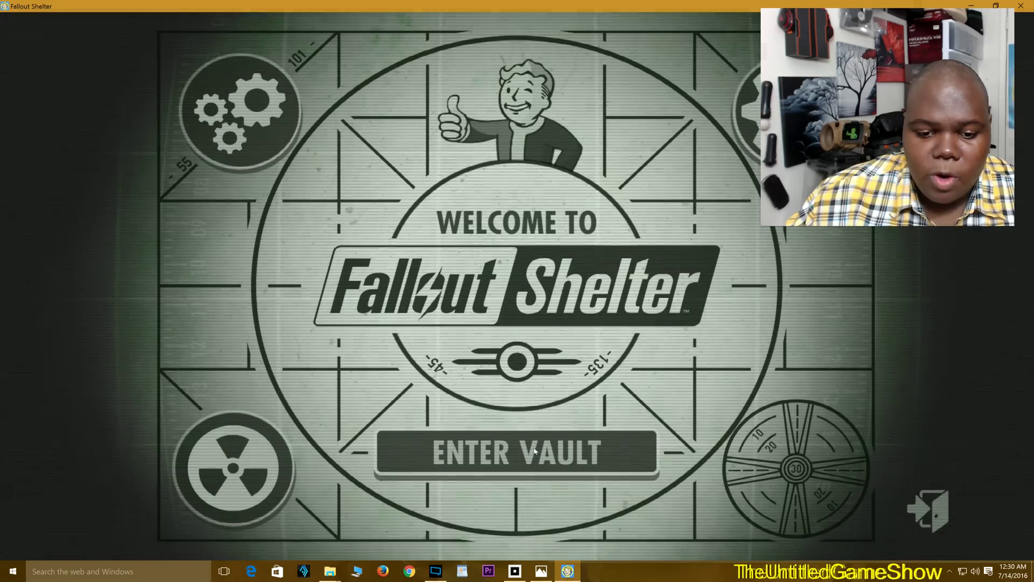
# - Check that the vault list holds only three empty New Vault slots, then quit
pyautogui.click(512, 447)
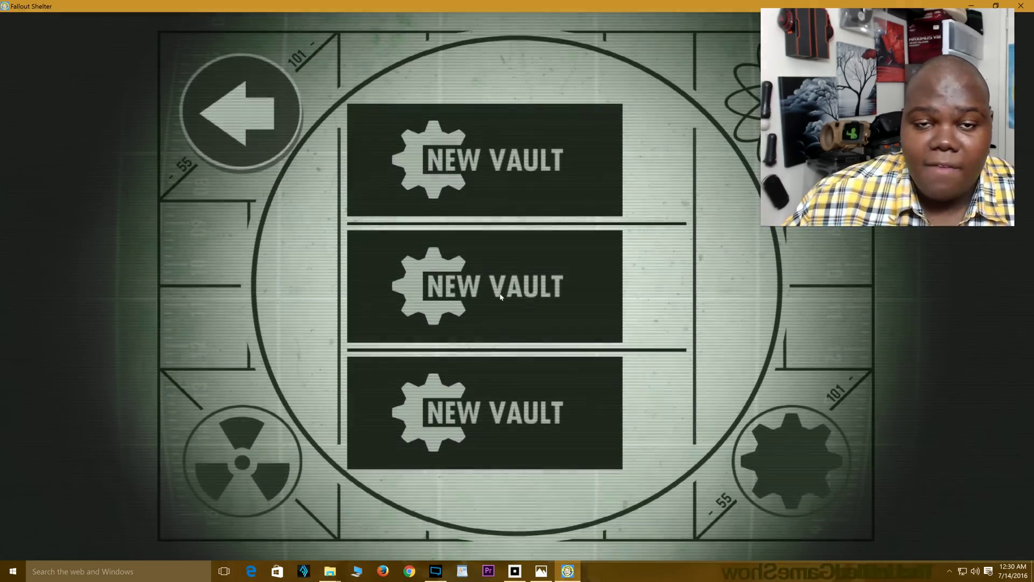
pyautogui.click(500, 296)
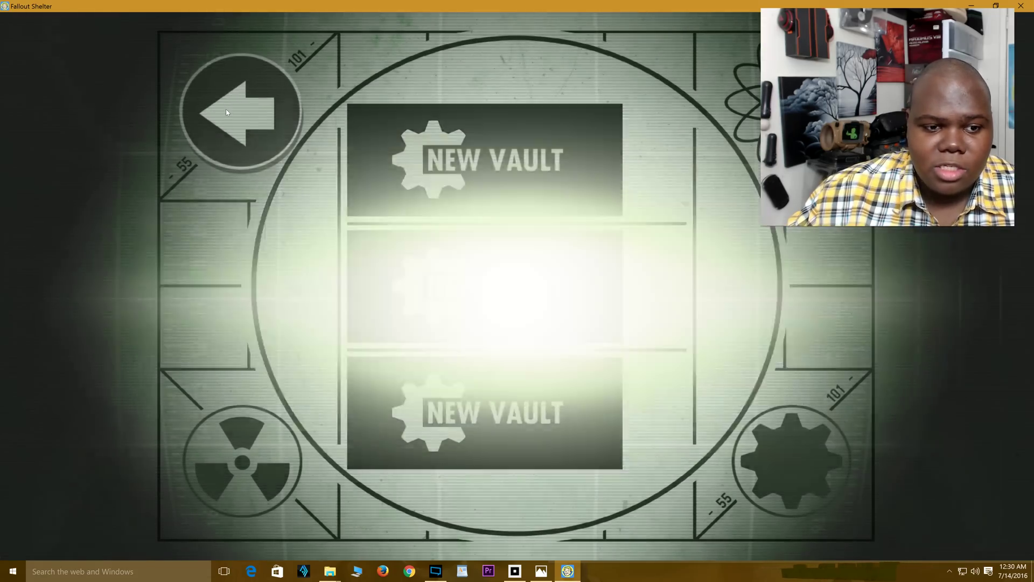
pyautogui.click(226, 111)
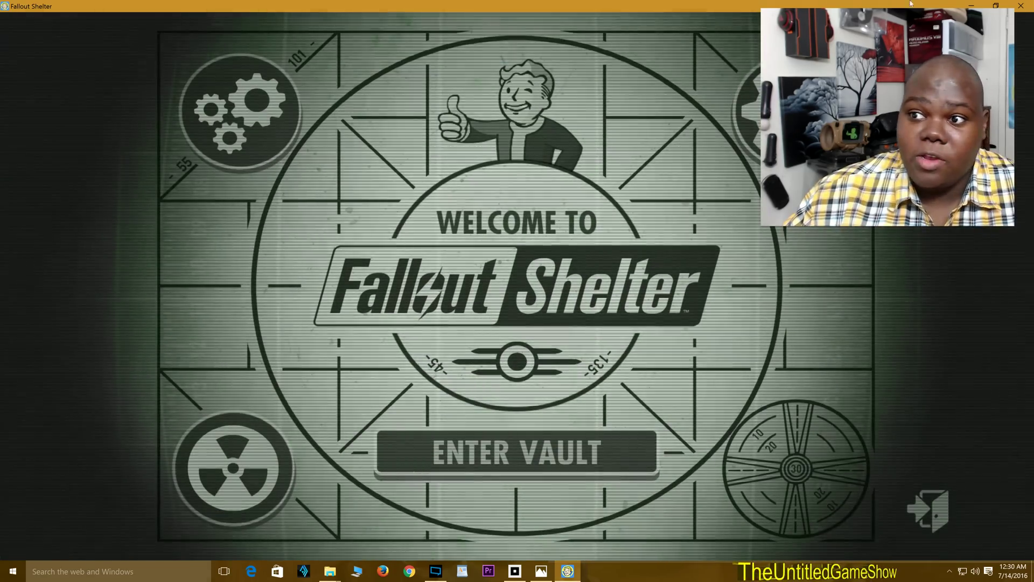
pyautogui.click(1021, 5)
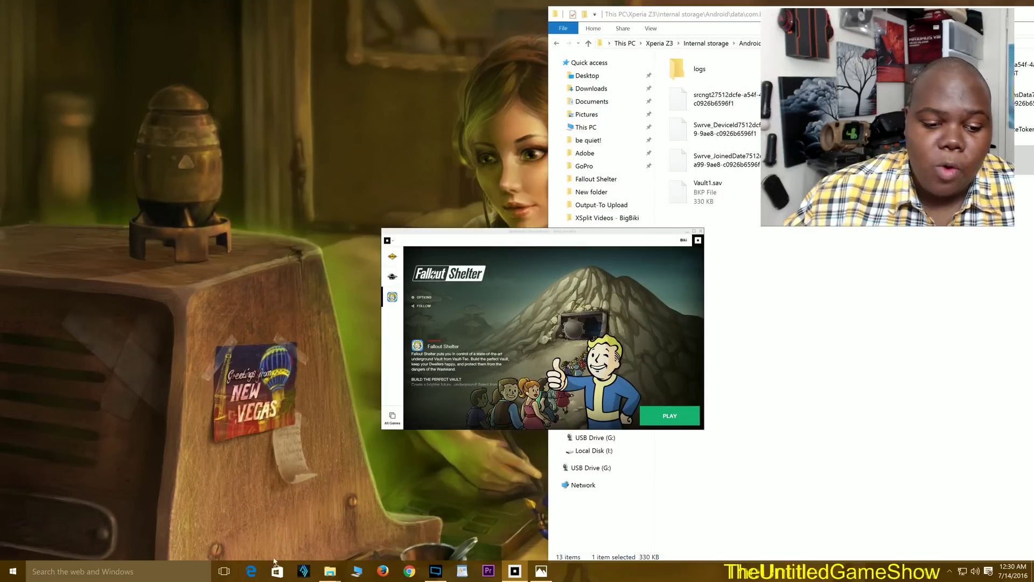
# - Drag Vault1.sav and Vault1.sav.bkp into My Games\Fallout Shelter, then raise the game window
pyautogui.moveTo(330, 570)
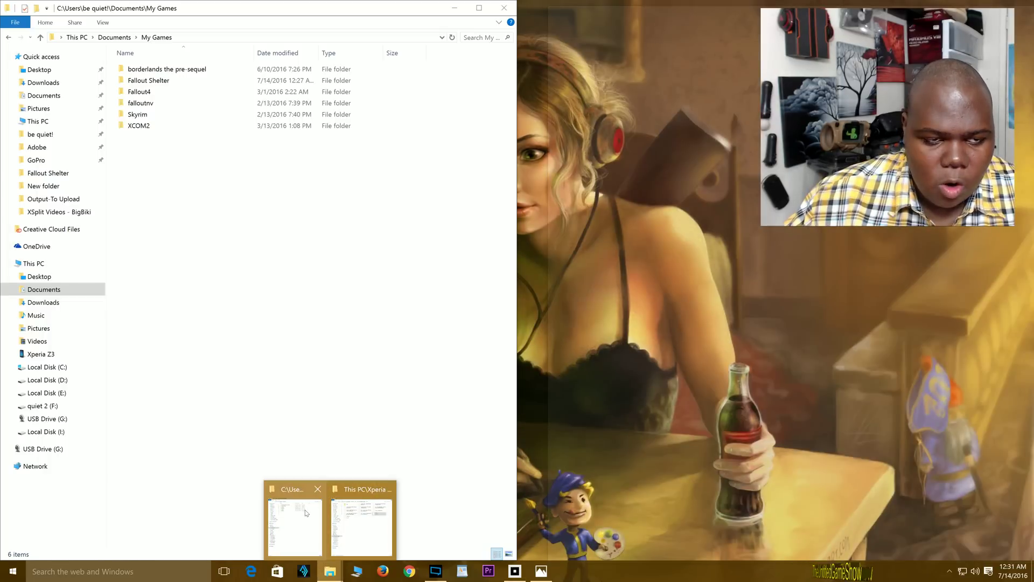
pyautogui.click(305, 512)
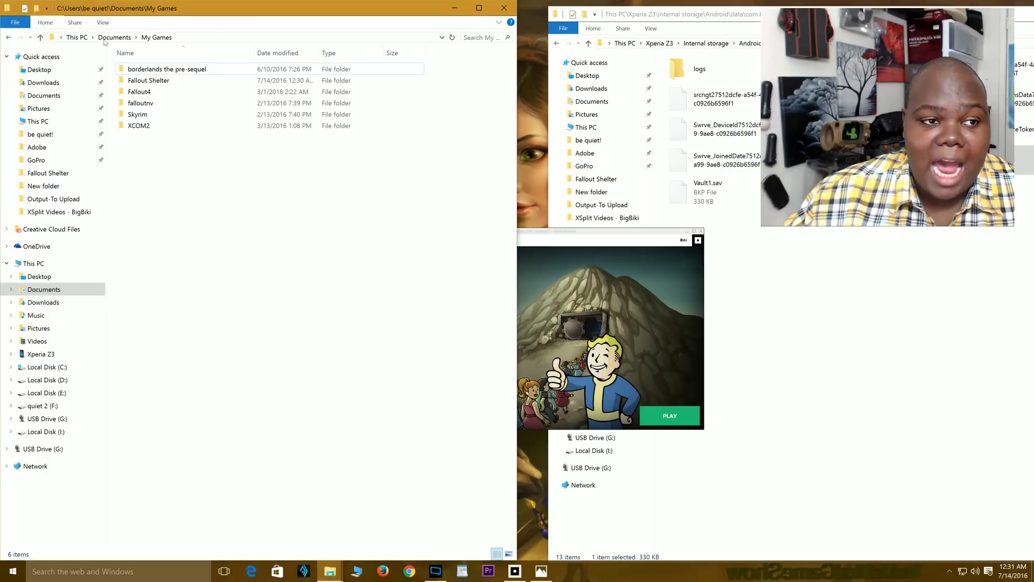
pyautogui.doubleClick(155, 82)
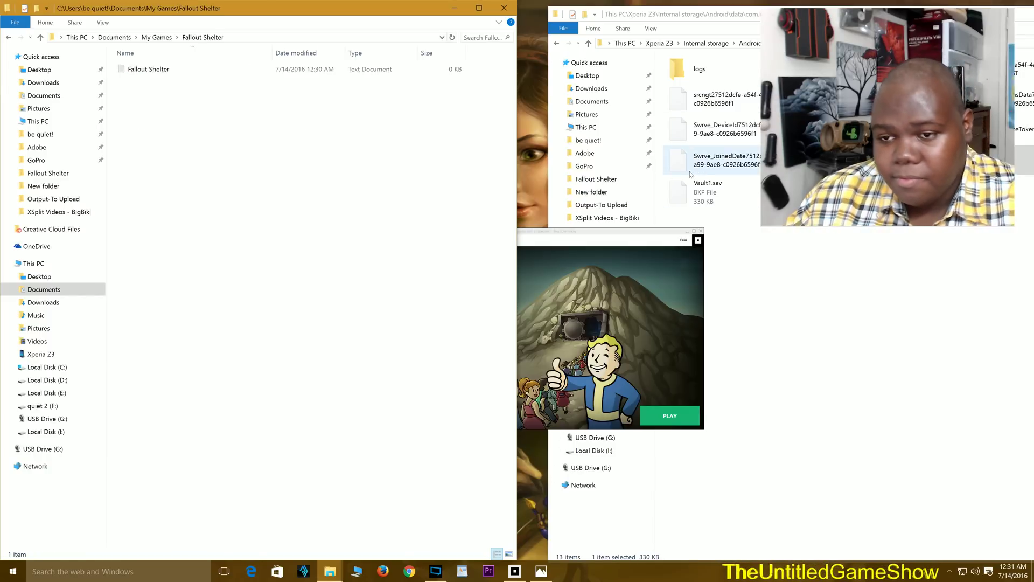
pyautogui.keyDown('ctrl'); pyautogui.click(706, 191); pyautogui.keyUp('ctrl')
pyautogui.moveTo(706, 191); pyautogui.dragTo(385, 145)
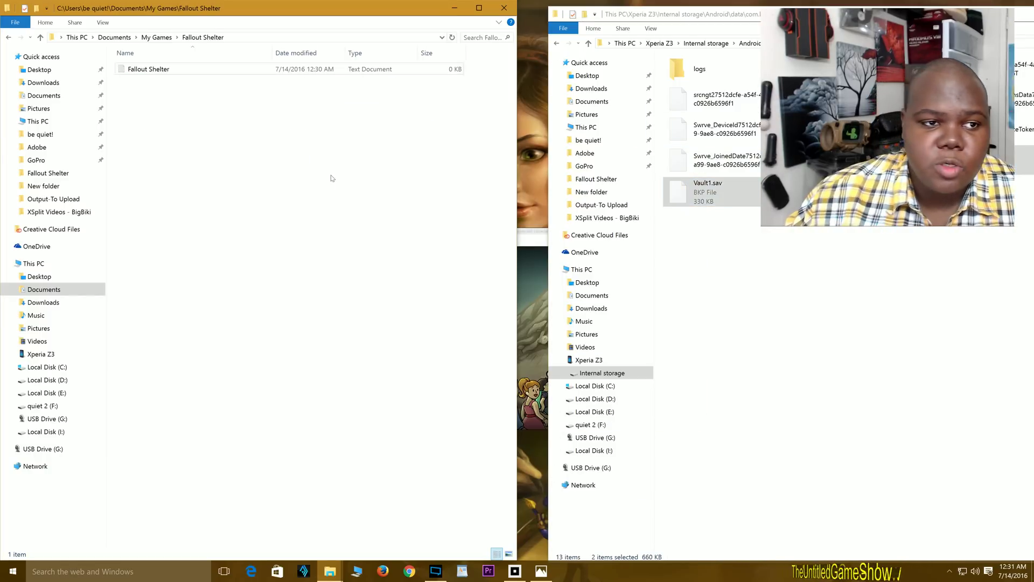
pyautogui.click(514, 570)
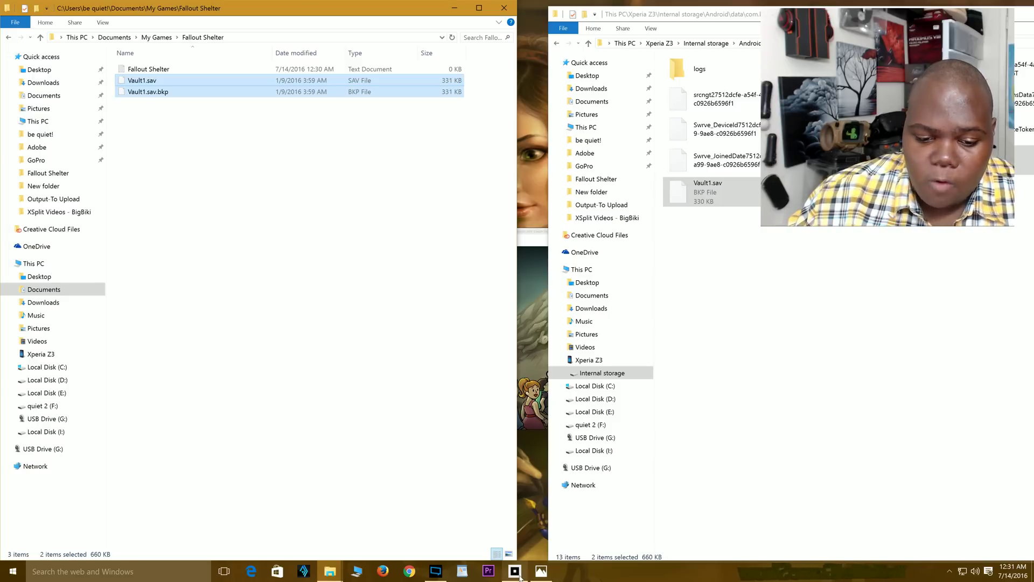
pyautogui.moveTo(469, 234); pyautogui.dragTo(450, 121)
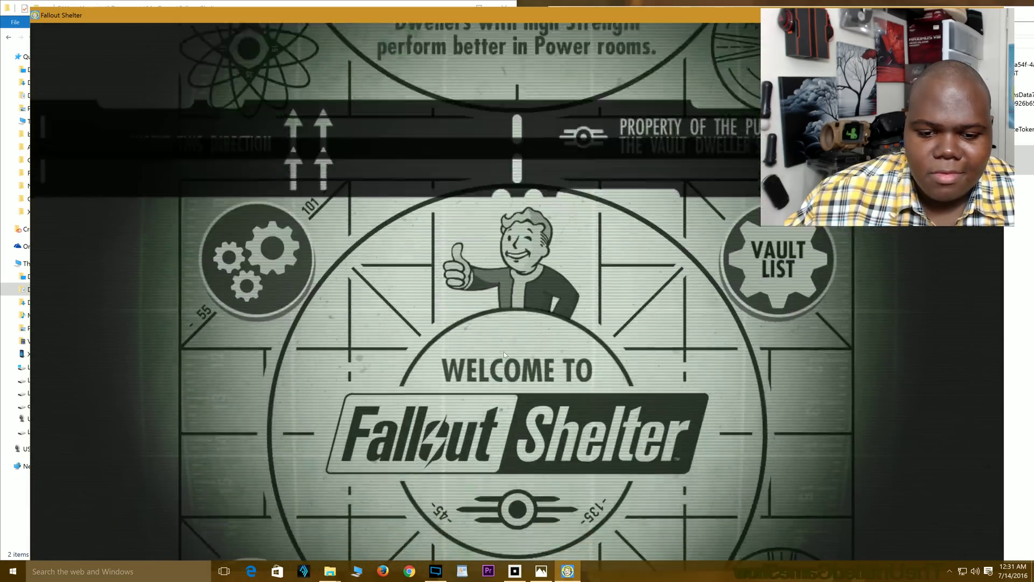
# - Load the Vault 69 slot from the vault list and collect the day-5 60-cap reward
pyautogui.click(533, 478)
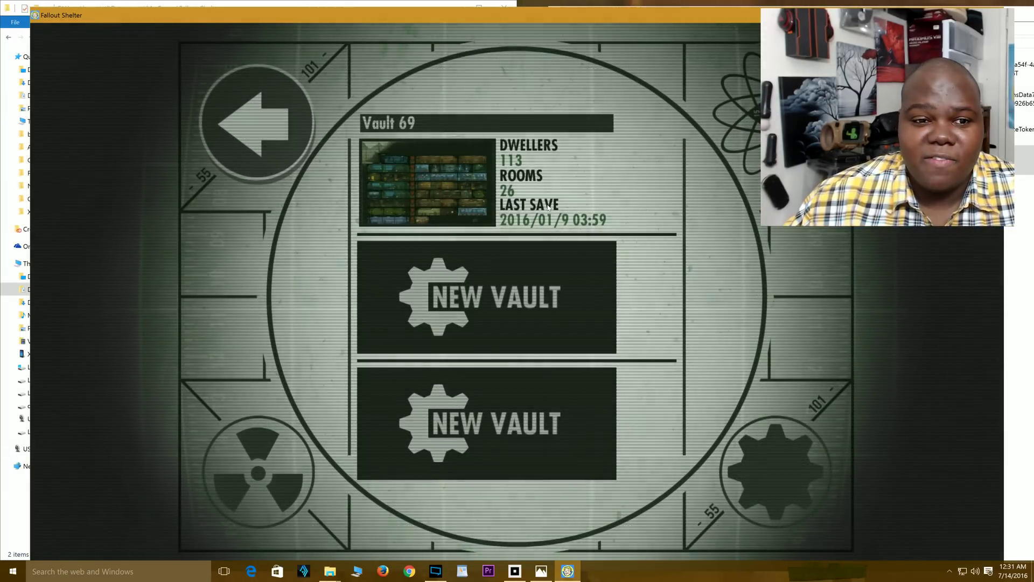
pyautogui.click(548, 206)
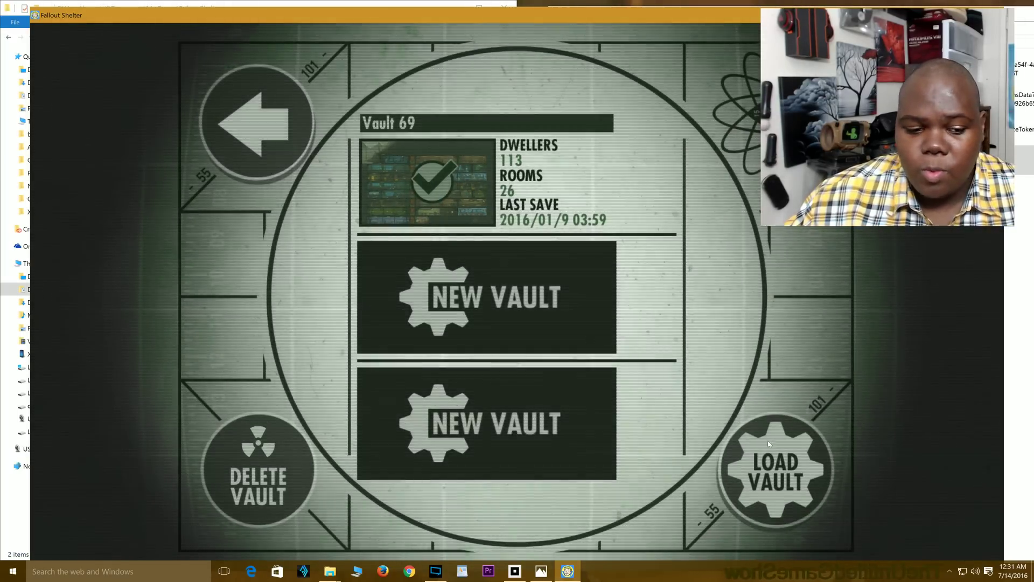
pyautogui.click(767, 441)
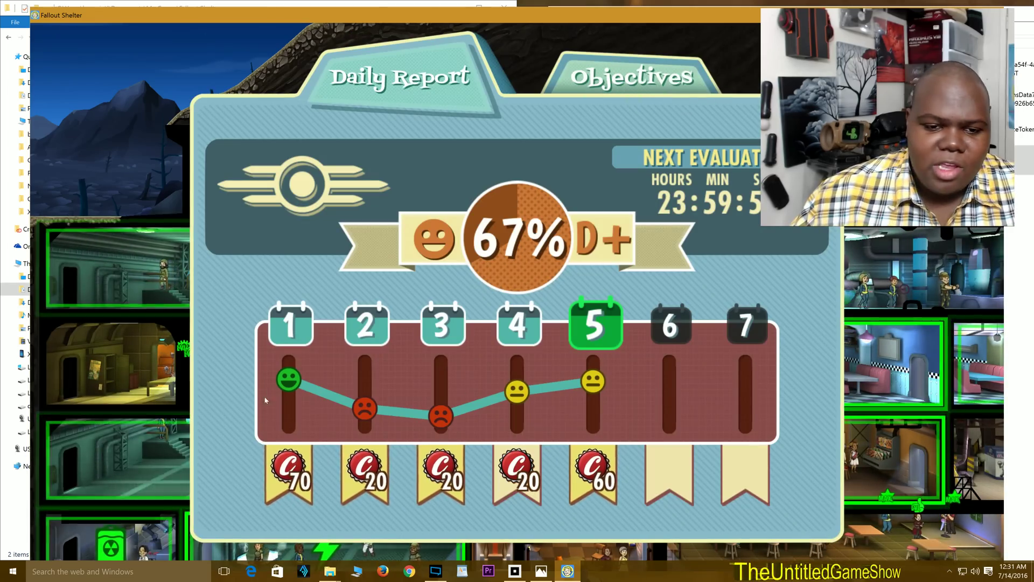
pyautogui.click(577, 473)
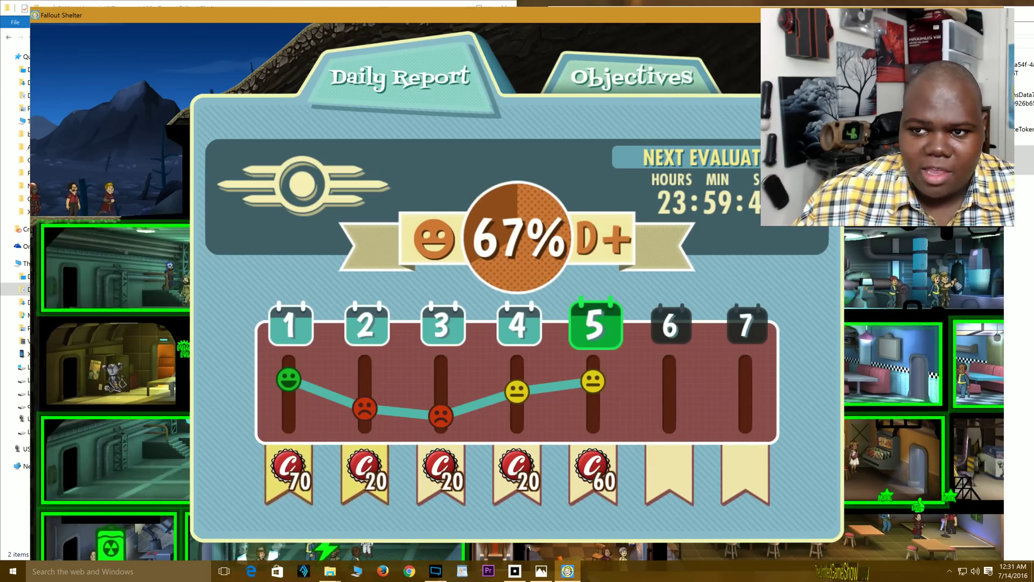
pyautogui.scroll(-3, 625, 195)
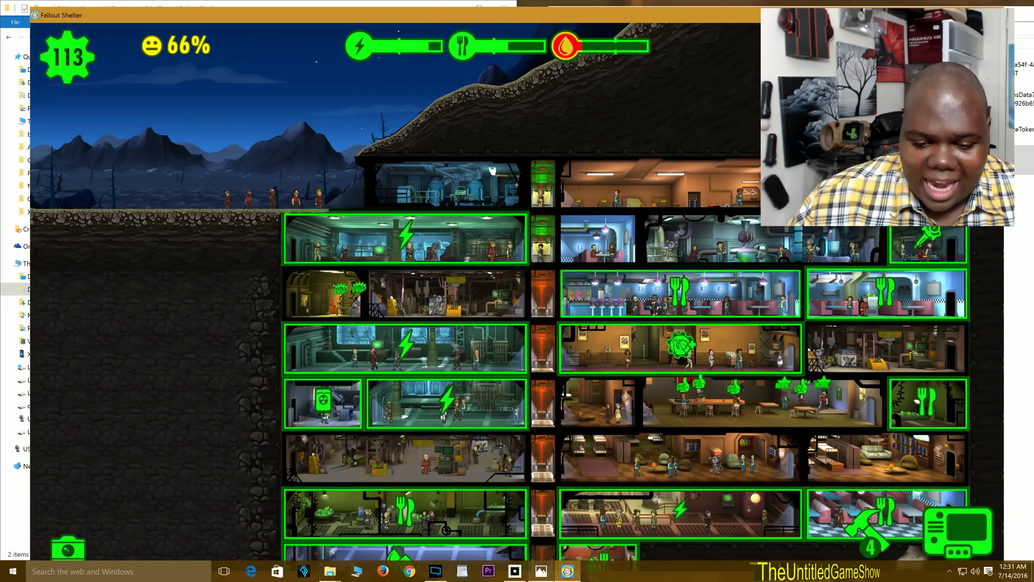
pyautogui.click(541, 571)
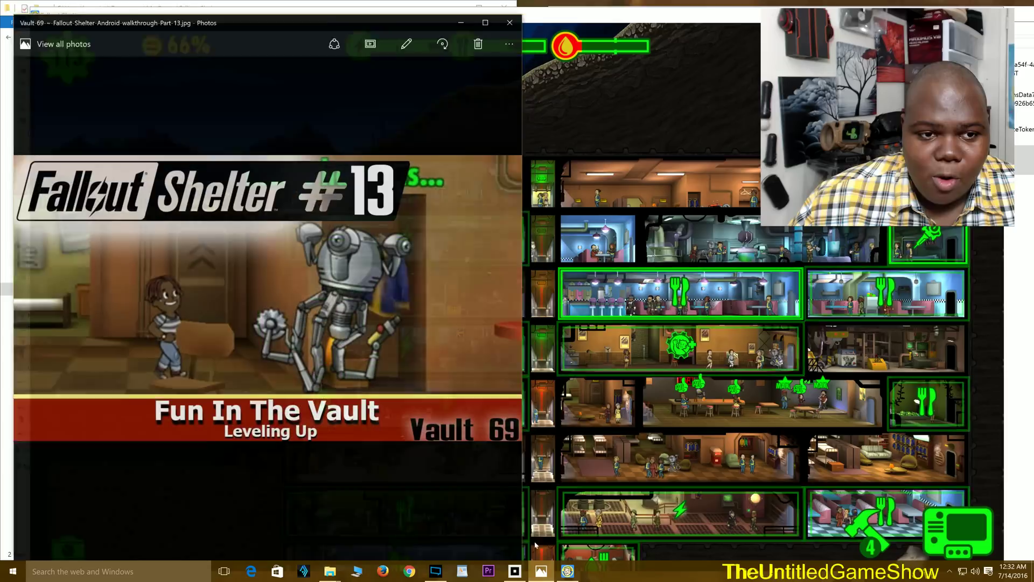
pyautogui.click(5, 291)
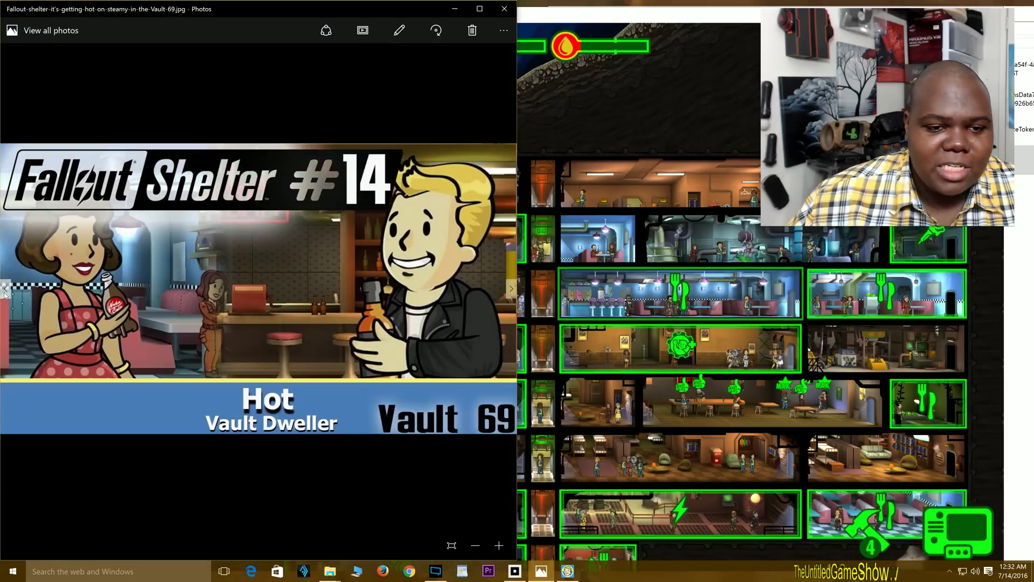
pyautogui.click(5, 291)
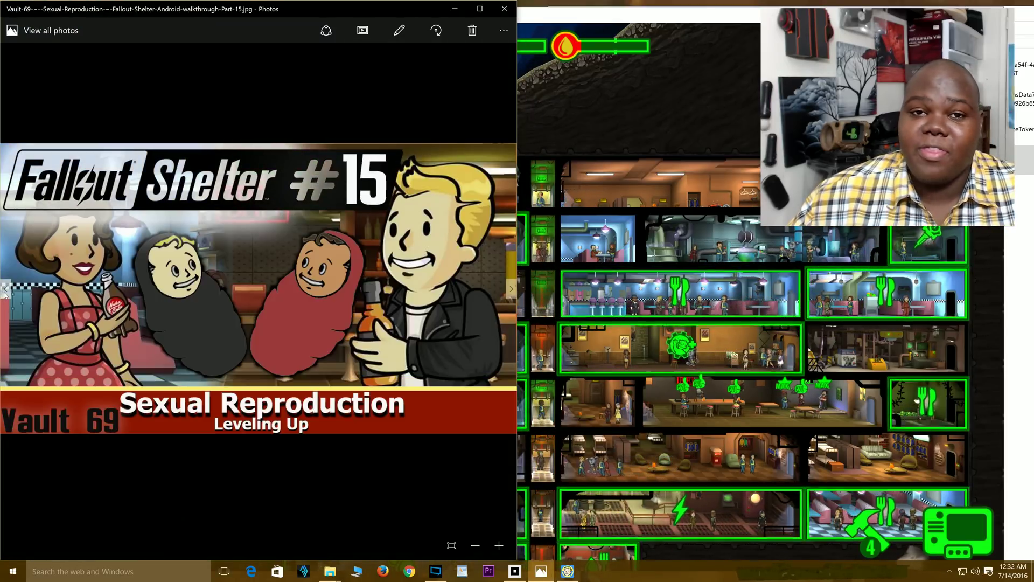
pyautogui.click(510, 290)
pyautogui.click(509, 289)
pyautogui.click(509, 290)
pyautogui.click(509, 290)
pyautogui.click(509, 289)
pyautogui.click(510, 290)
pyautogui.click(510, 290)
pyautogui.click(509, 290)
pyautogui.click(510, 290)
pyautogui.click(510, 290)
pyautogui.click(509, 290)
pyautogui.click(509, 290)
pyautogui.click(510, 290)
pyautogui.click(510, 289)
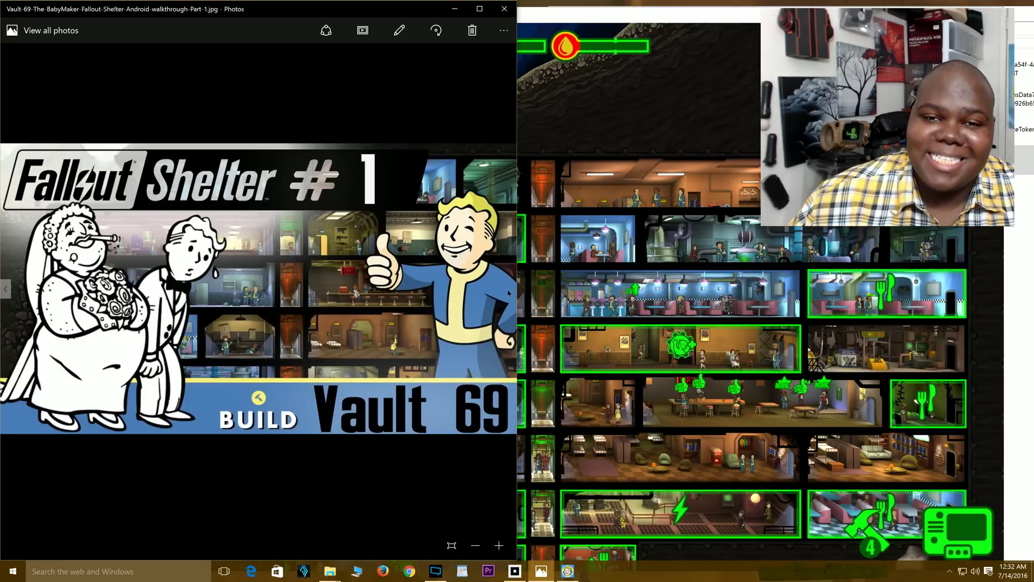
pyautogui.click(503, 13)
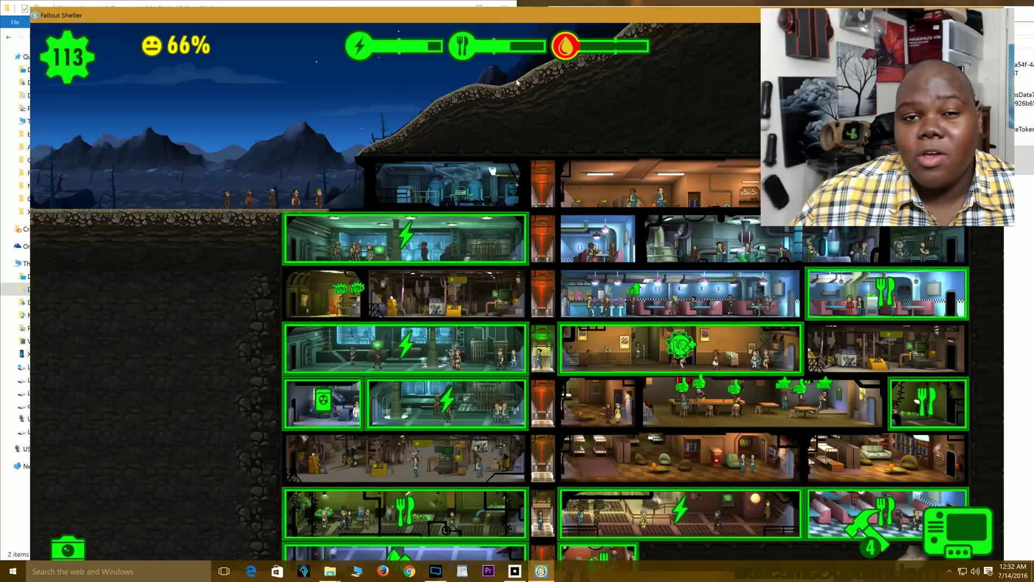